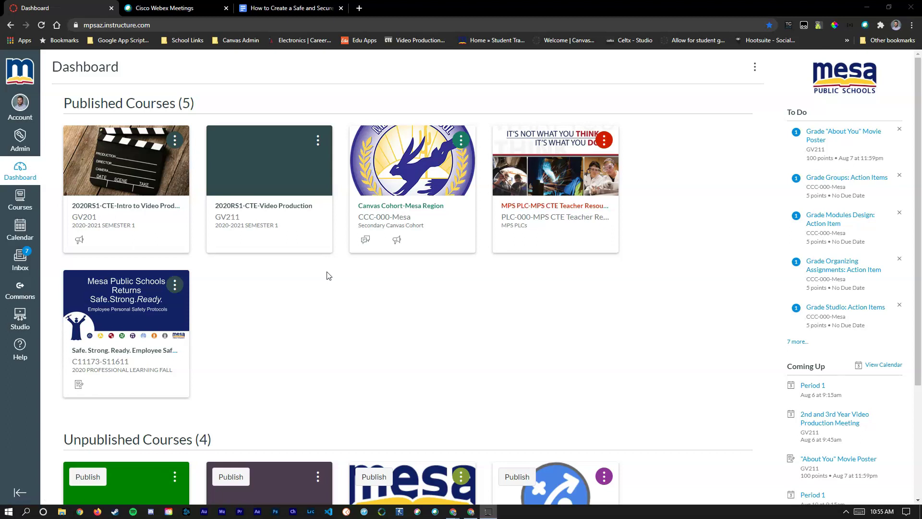
# - Open the virtual meetings of Cisco Webex in the 2020RS1-CTE-Intro to Video Production course
pyautogui.click(277, 161)
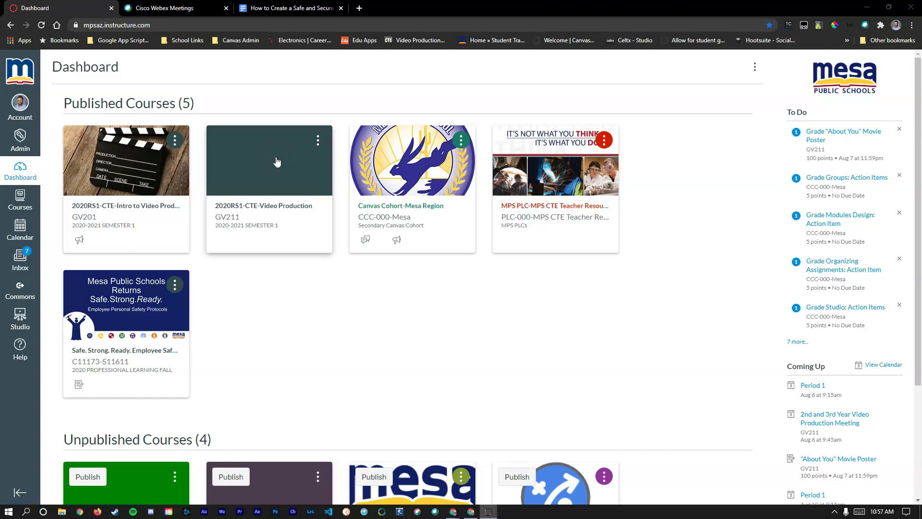
pyautogui.click(120, 165)
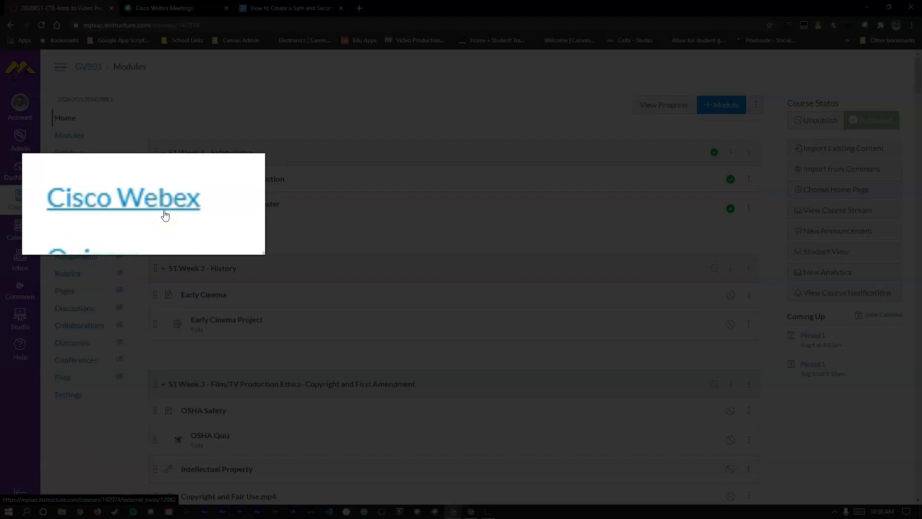
pyautogui.click(88, 226)
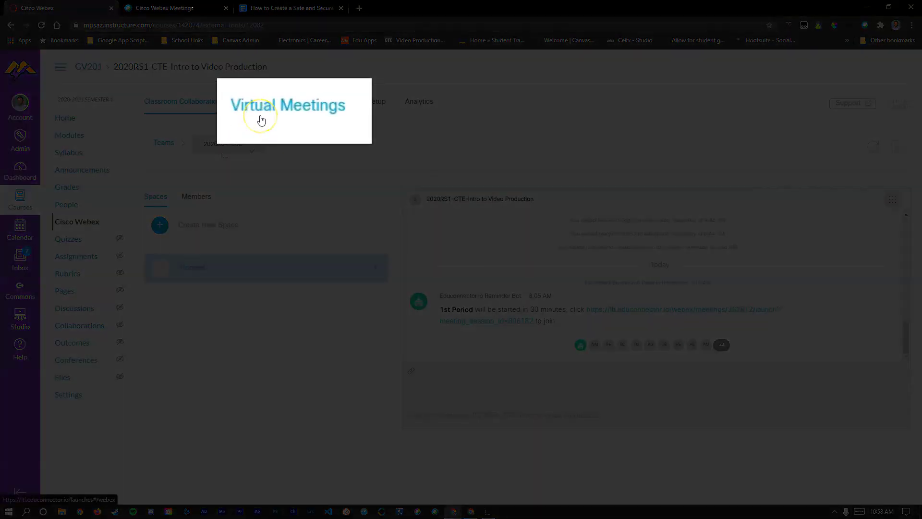
pyautogui.click(262, 120)
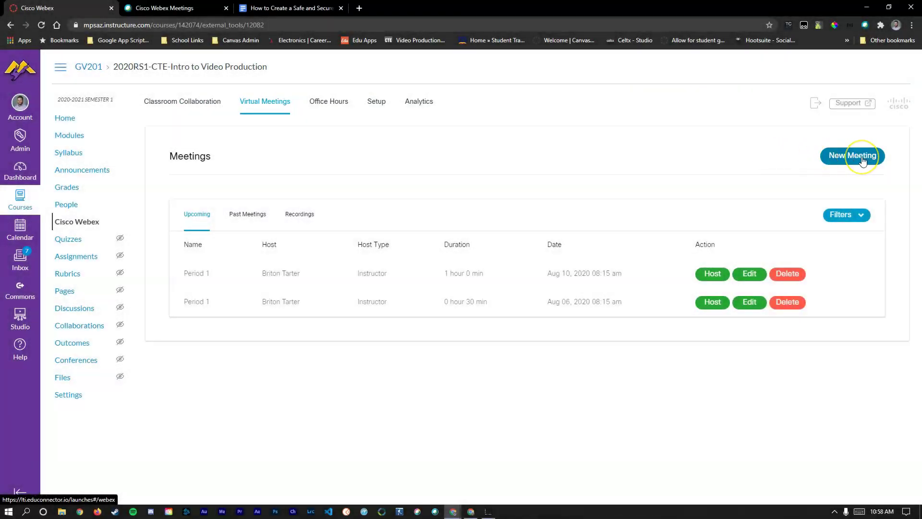
pyautogui.click(862, 159)
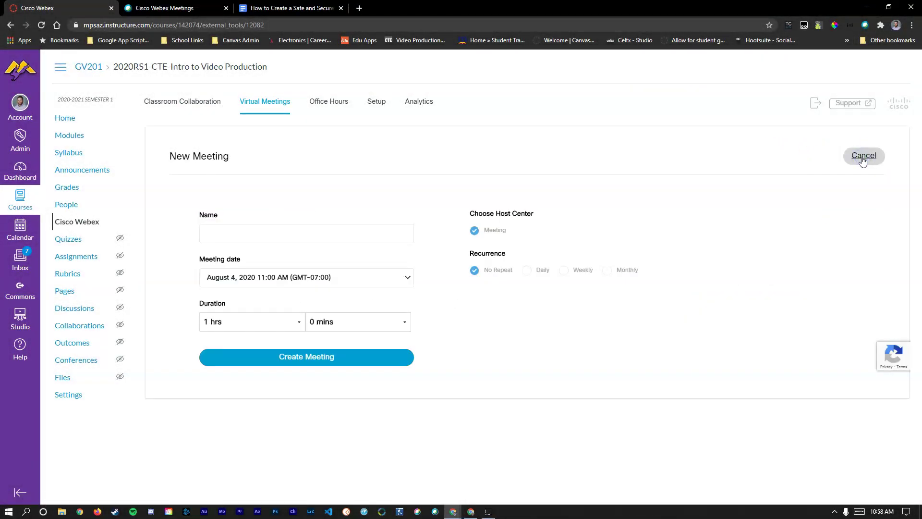
pyautogui.click(274, 234)
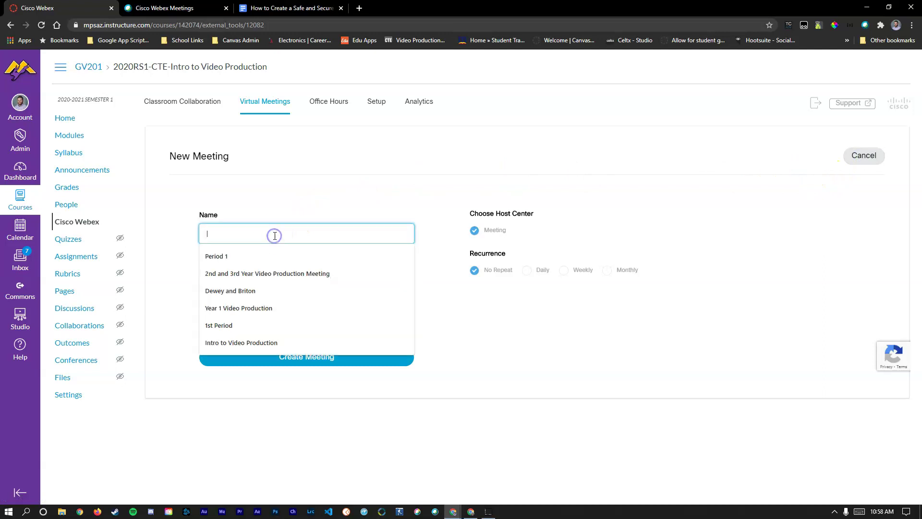
pyautogui.click(298, 202)
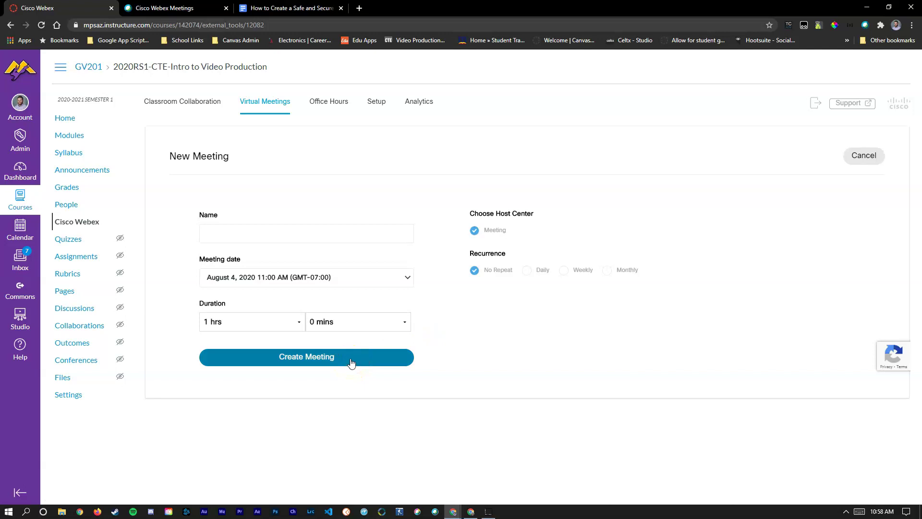
pyautogui.click(857, 161)
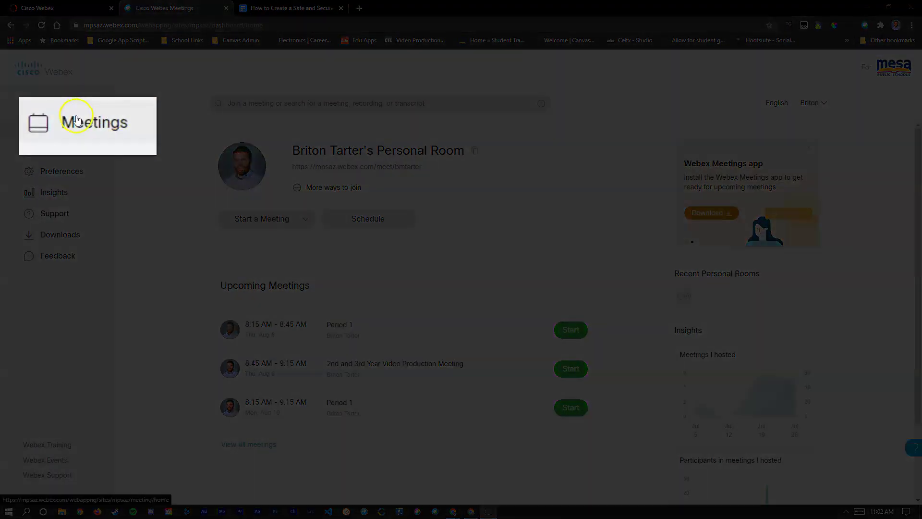
# - Switch to the Webex Meetings site and open the Period 1 meeting of Monday, Aug 10 for editing
pyautogui.click(77, 119)
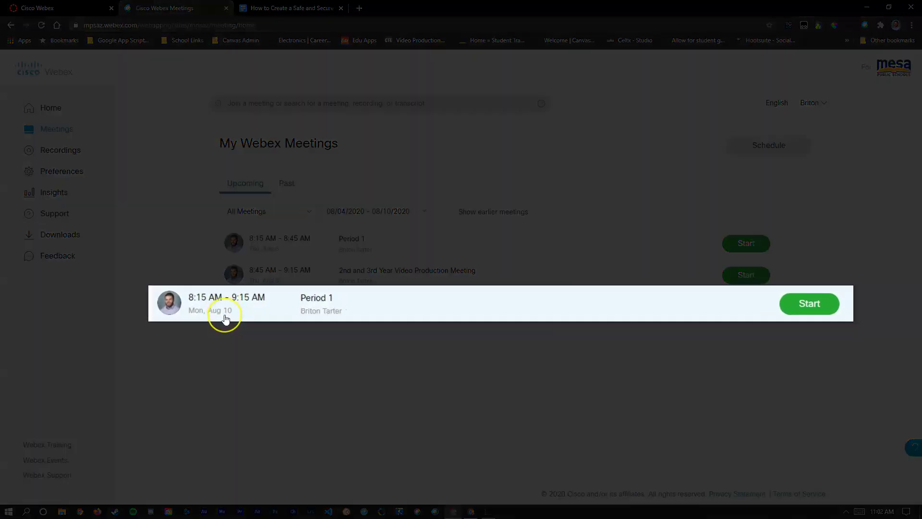
pyautogui.click(238, 304)
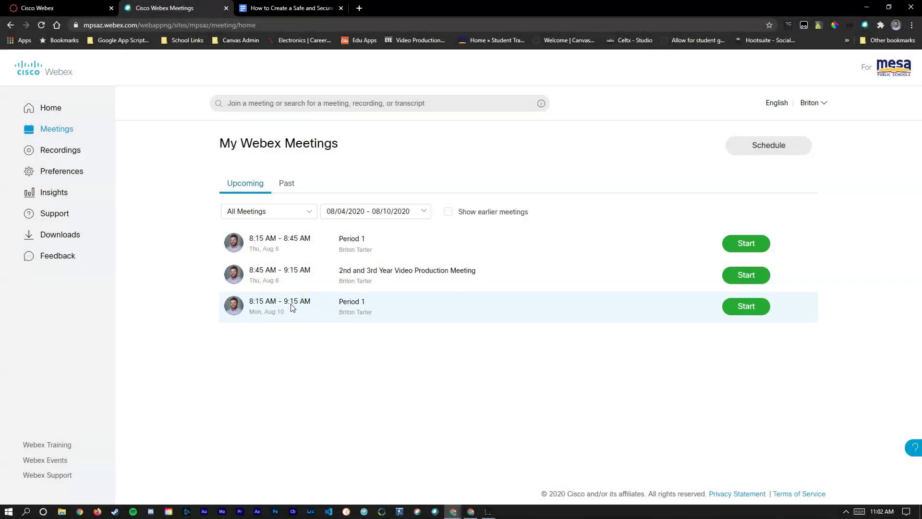
pyautogui.click(390, 307)
pyautogui.click(417, 308)
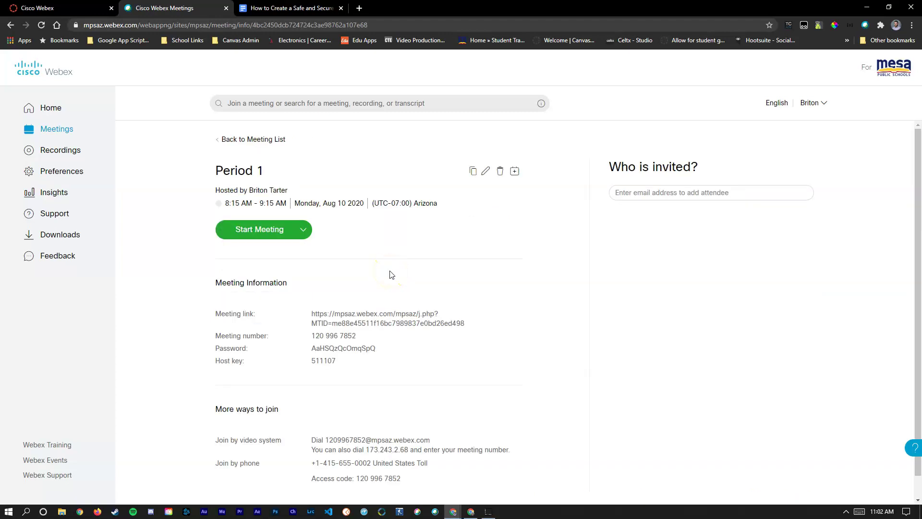
pyautogui.scroll(-1, 417, 259)
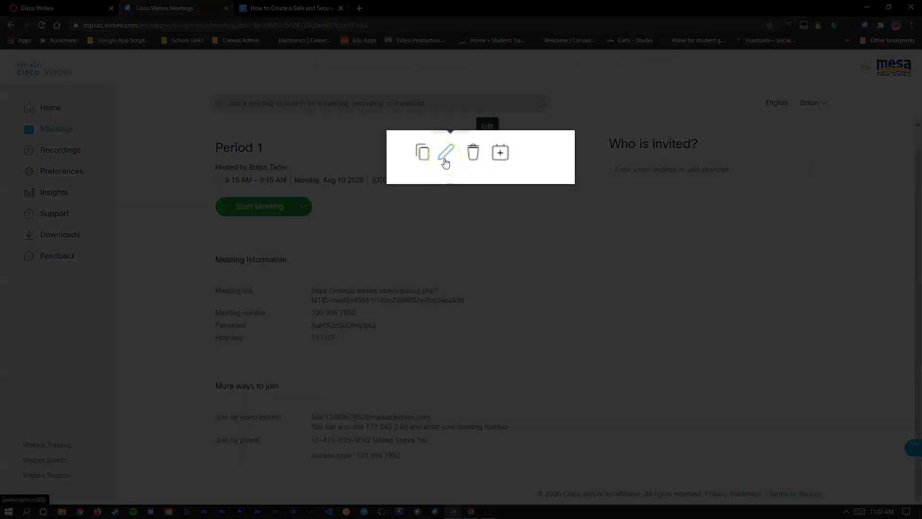
pyautogui.click(445, 160)
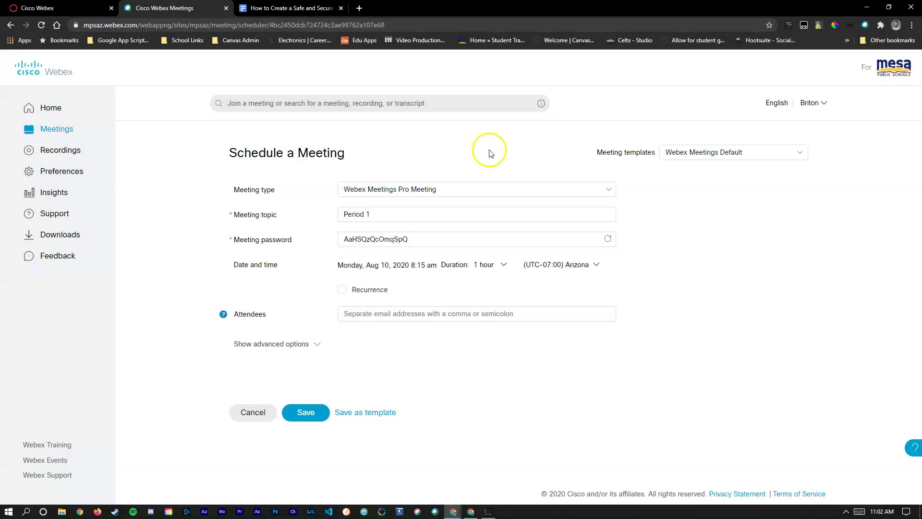
# - Show the advanced options of the Period 1 meeting
pyautogui.click(387, 214)
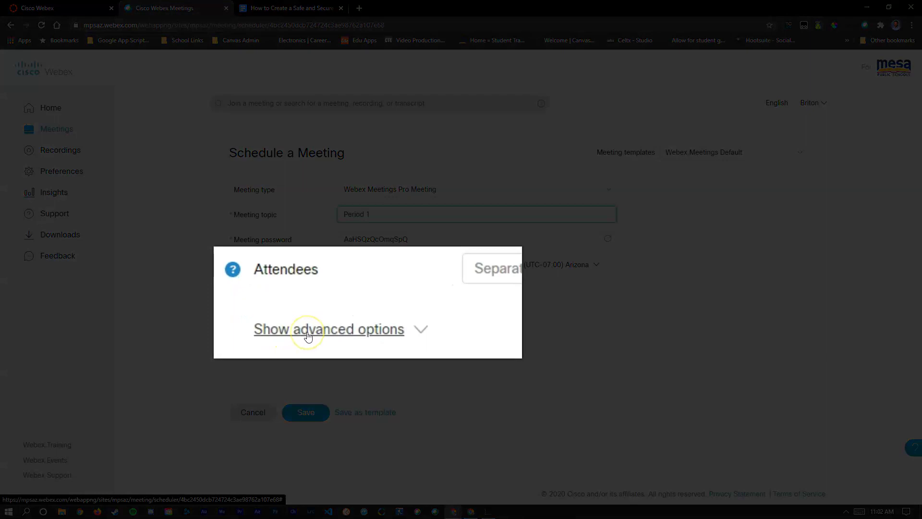
pyautogui.click(307, 336)
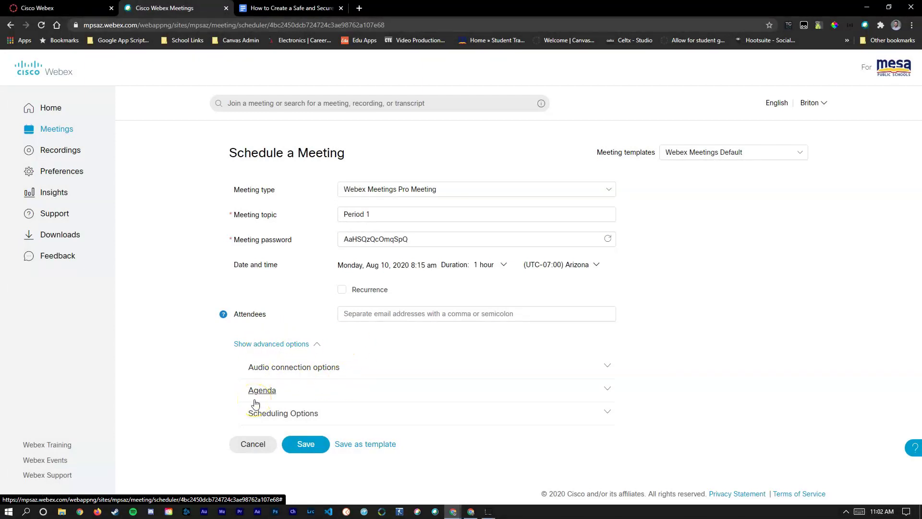
pyautogui.click(341, 291)
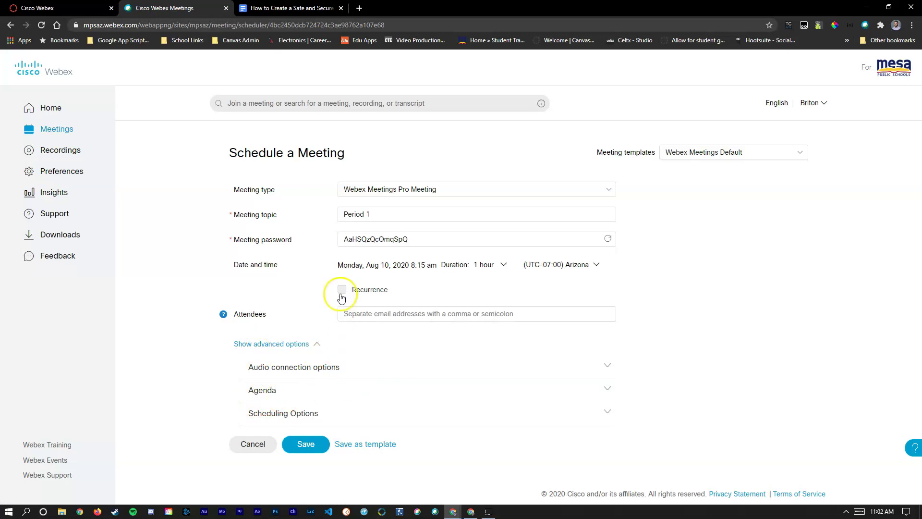
# - Consult the Google Docs guide on a safe and secure environment for Webex meetings, and return to the meeting's edit page
pyautogui.click(294, 9)
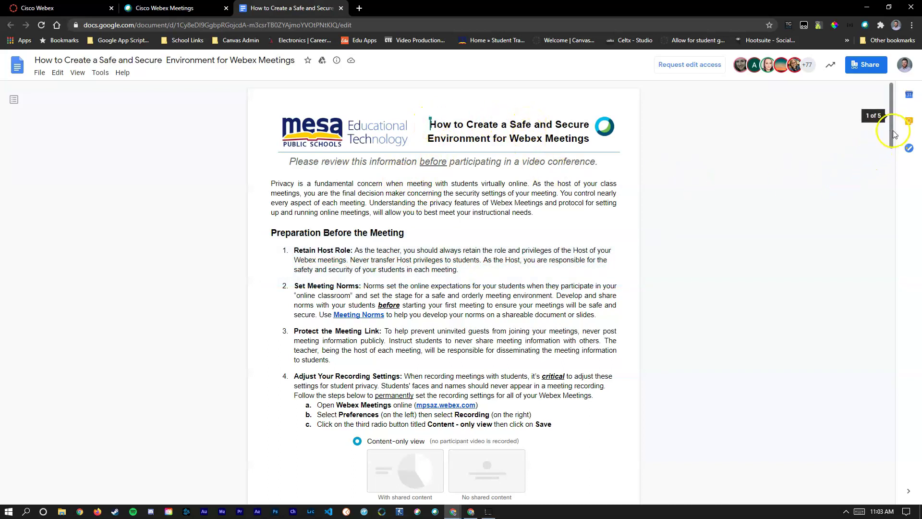
pyautogui.moveTo(894, 134); pyautogui.dragTo(886, 229)
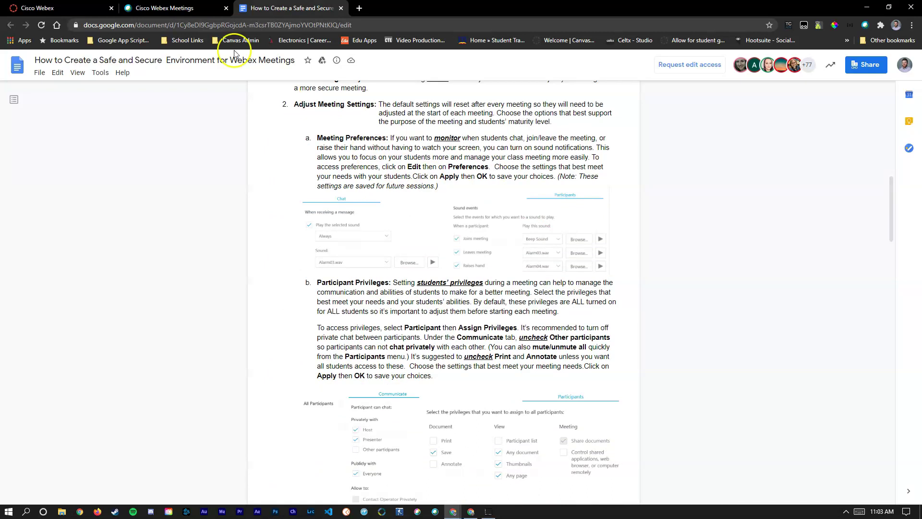
pyautogui.click(207, 8)
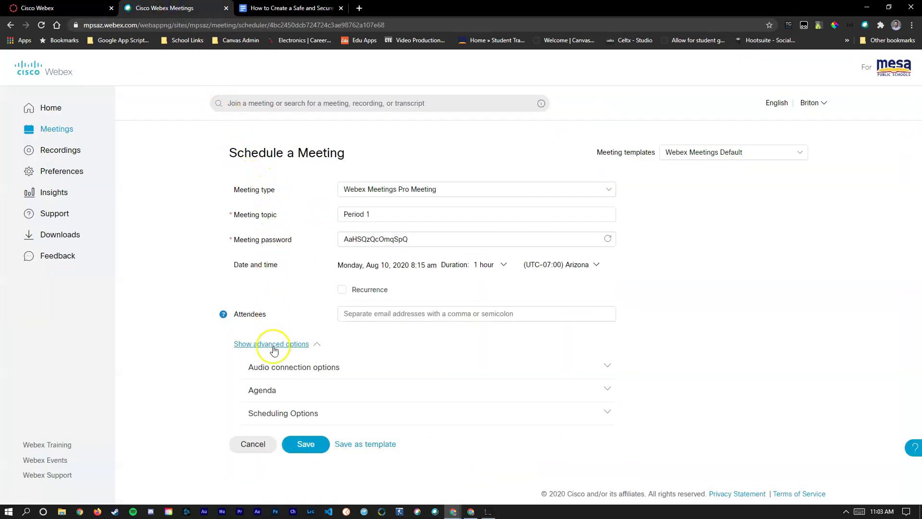
# - Set the entry and exit tone to No Tone in the meeting's audio connection options
pyautogui.click(274, 367)
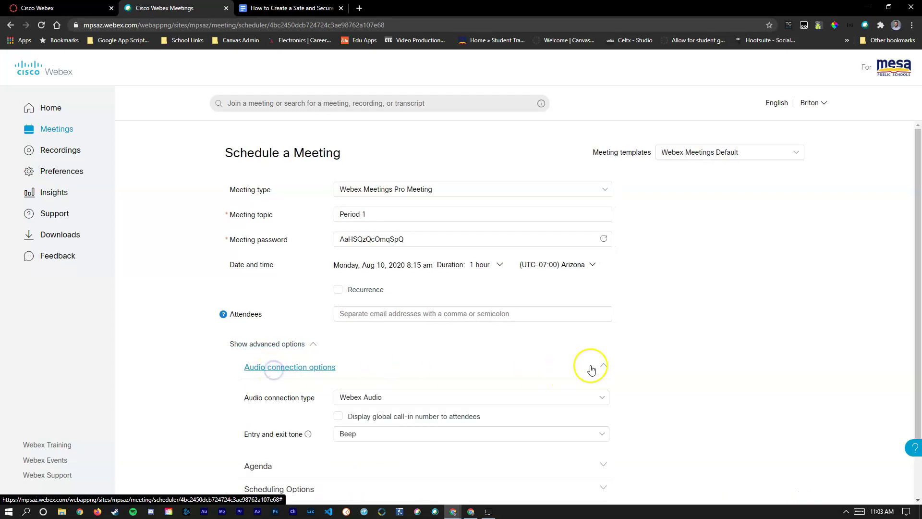
pyautogui.moveTo(916, 182); pyautogui.dragTo(917, 243)
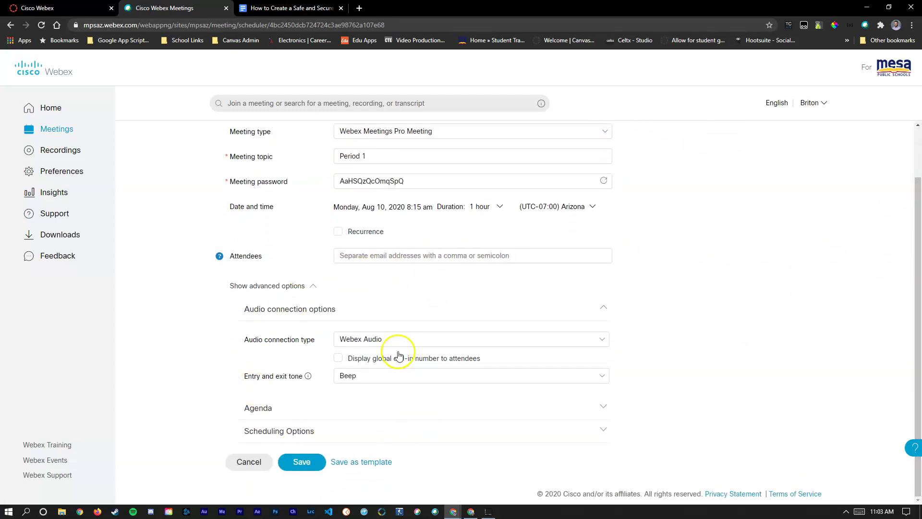
pyautogui.click(375, 375)
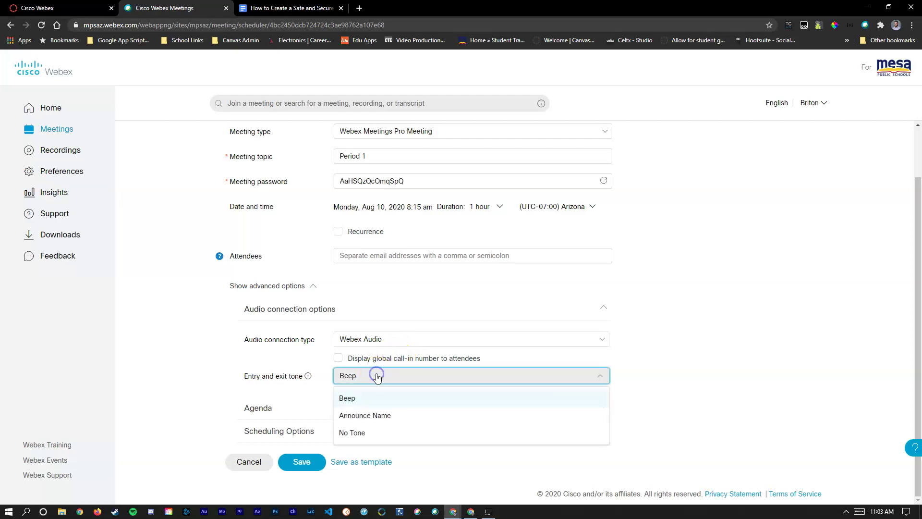
pyautogui.click(364, 432)
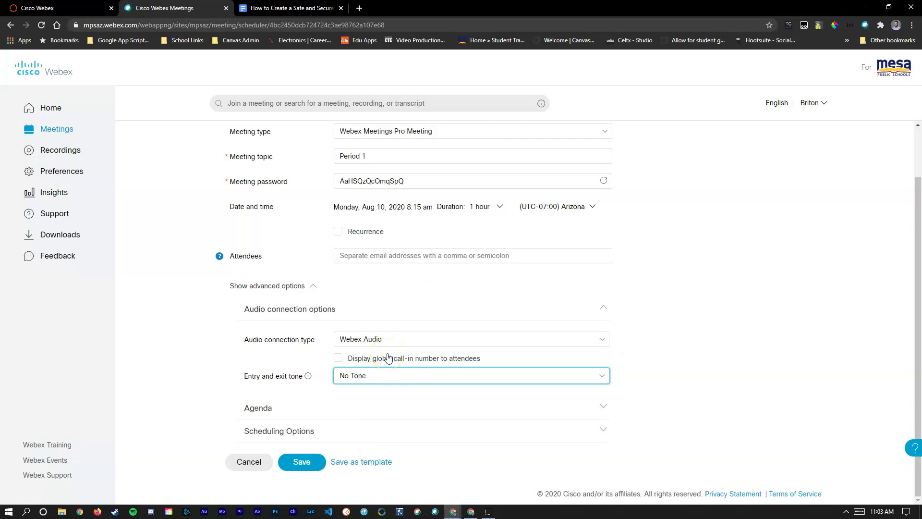
# - Turn on automatic recording at the meeting start in the scheduling options
pyautogui.click(297, 431)
pyautogui.moveTo(917, 271); pyautogui.dragTo(918, 336)
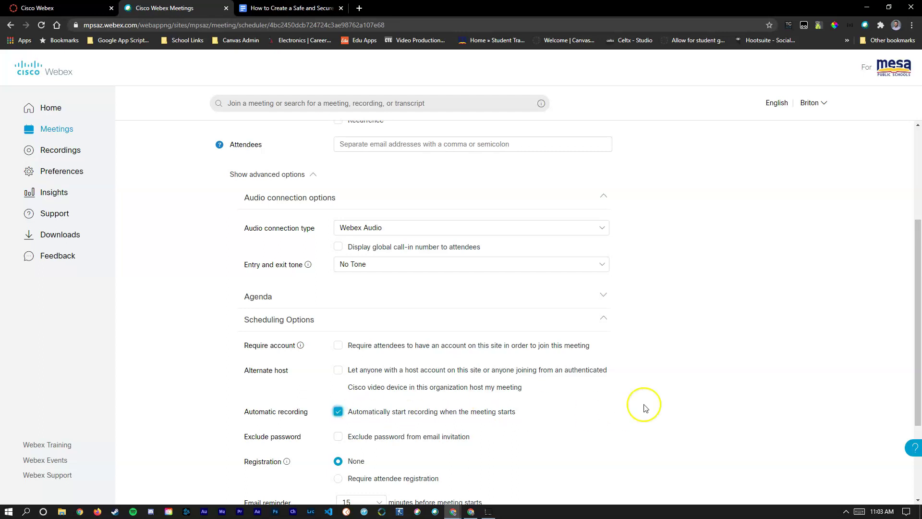
pyautogui.scroll(-1, 771, 320)
pyautogui.scroll(-3, 771, 321)
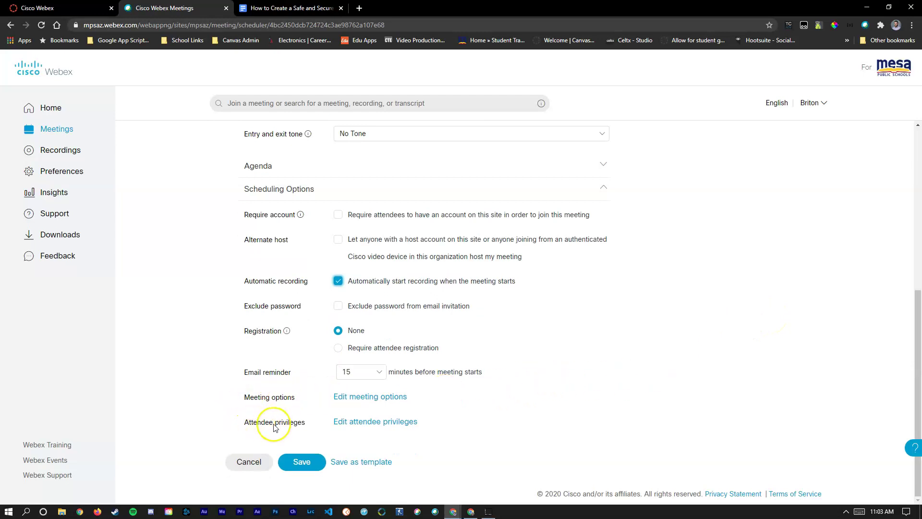
# - Review the meeting options that participants have when the meeting begins, without changing them
pyautogui.click(346, 399)
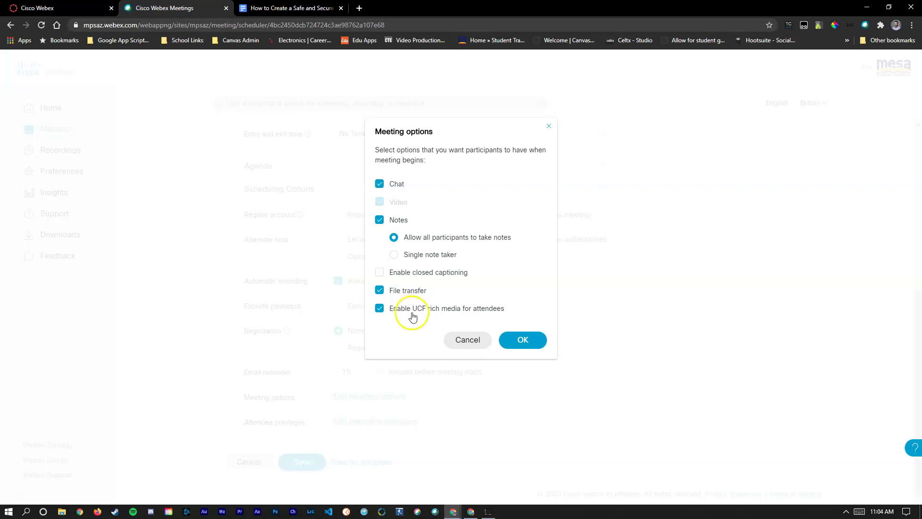
pyautogui.click(461, 340)
pyautogui.rightClick(366, 422)
pyautogui.press('Escape')
# - Disallow attendees' private chat with other participants, and allow them Save, View thumbnails, View any document and View any page
pyautogui.click(370, 424)
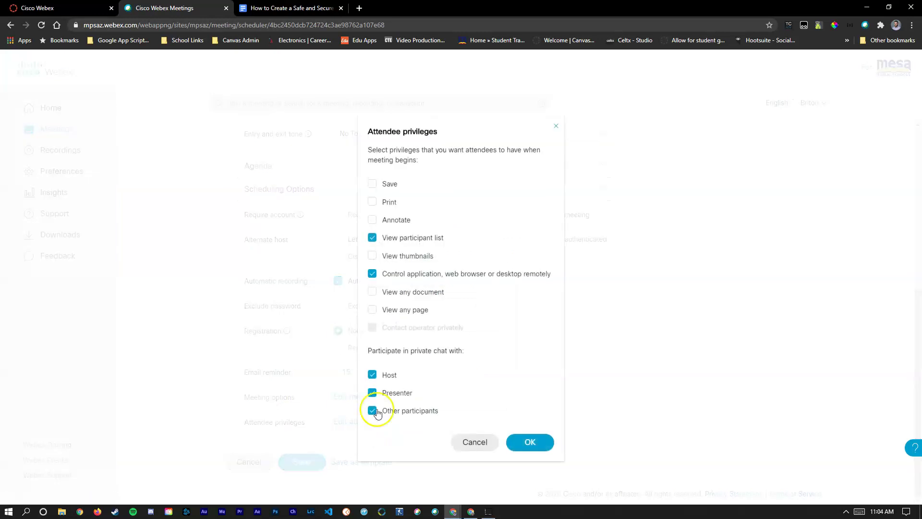
pyautogui.click(389, 183)
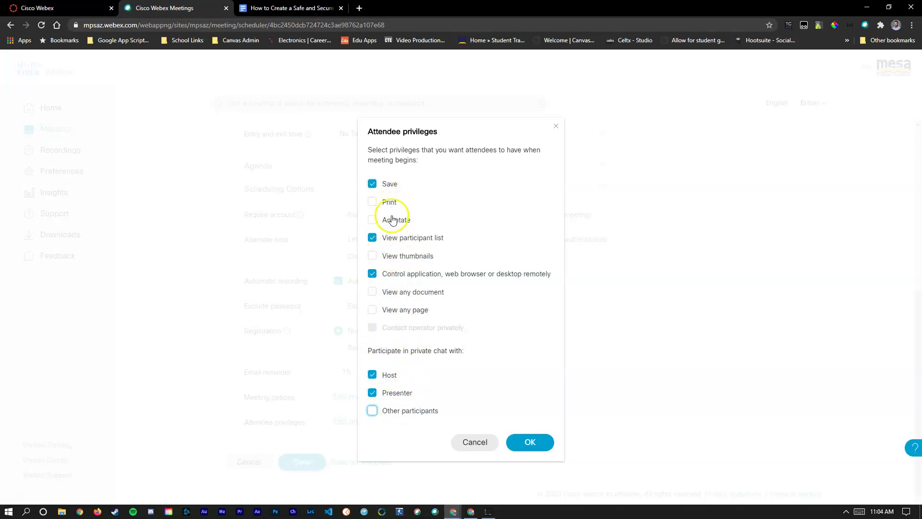
pyautogui.click(392, 255)
pyautogui.click(391, 292)
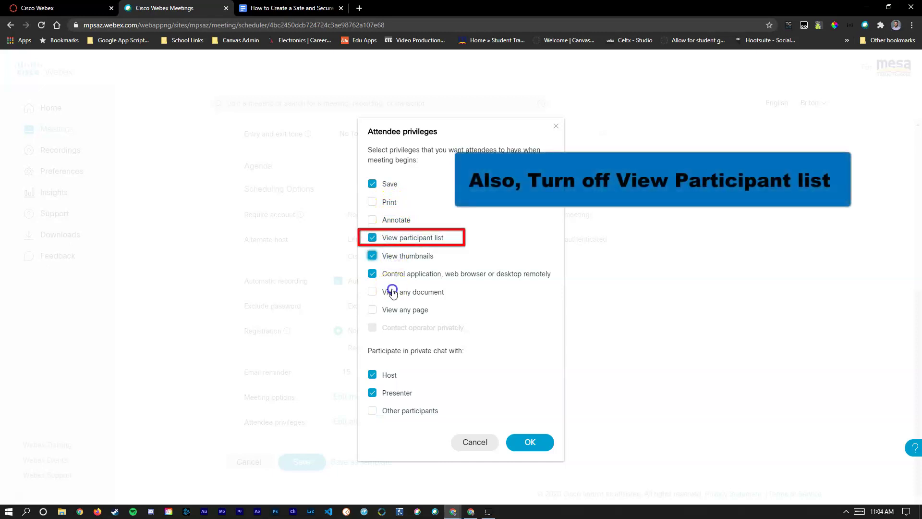
pyautogui.click(392, 310)
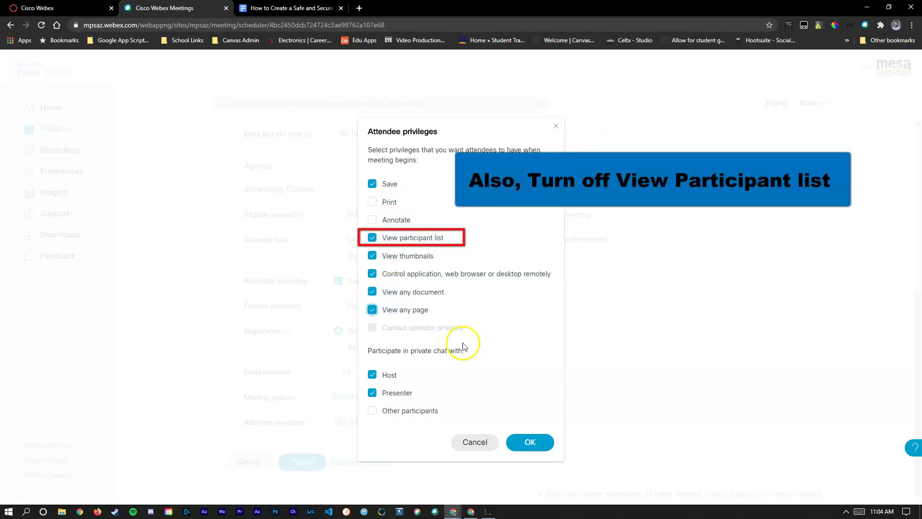
pyautogui.click(530, 442)
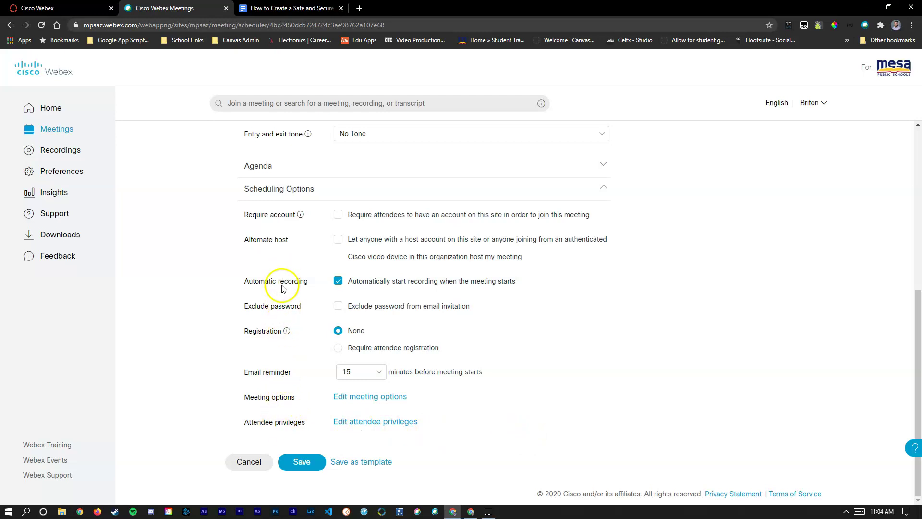
# - Make the meeting recur weekly on Monday and Thursday with no end date
pyautogui.scroll(6, 273, 308)
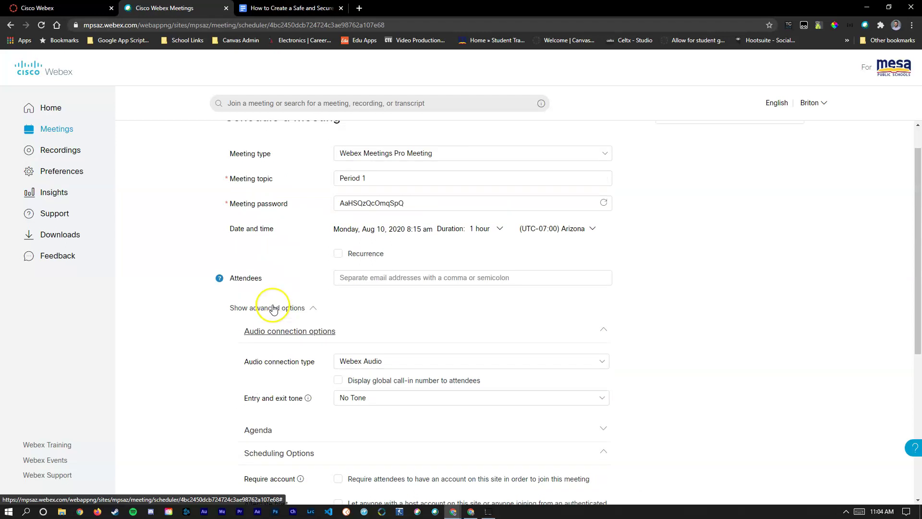
pyautogui.scroll(1, 273, 309)
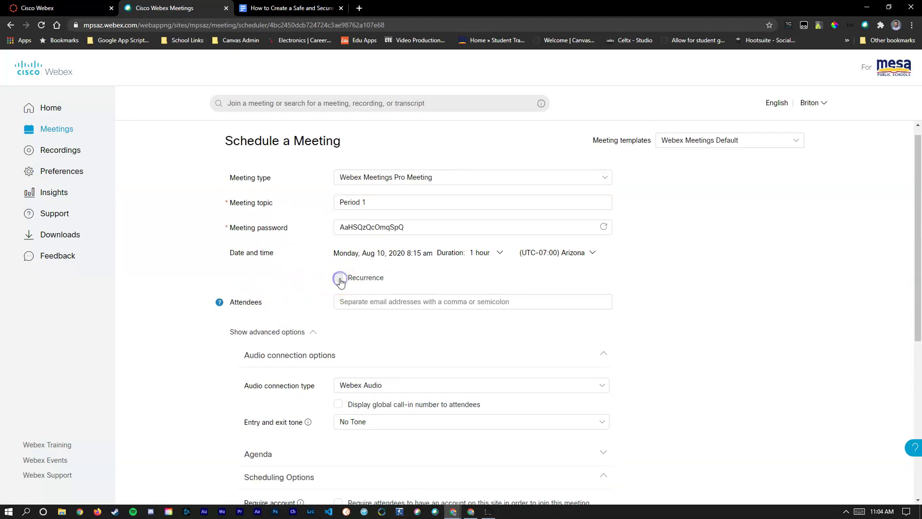
pyautogui.click(338, 279)
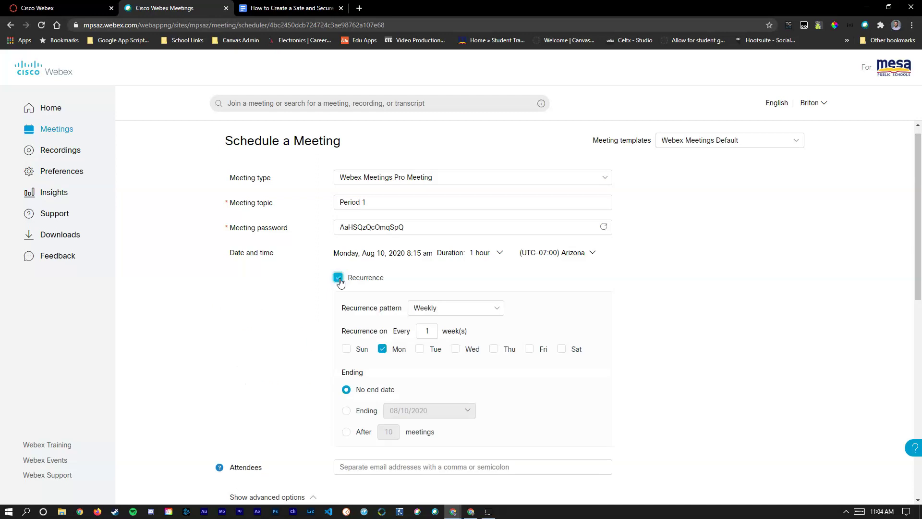
pyautogui.click(398, 254)
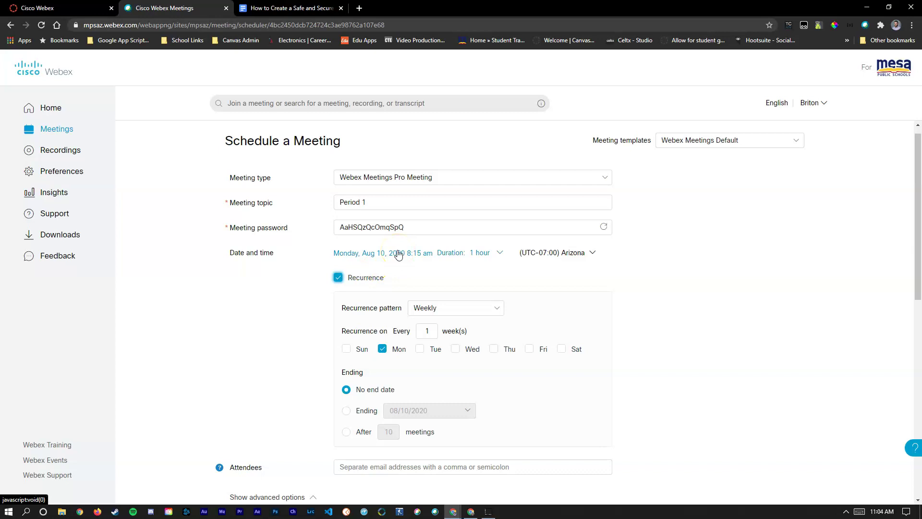
pyautogui.click(494, 353)
# - Review the meeting's scheduling options, including the information on the Require account setting
pyautogui.moveTo(915, 232); pyautogui.dragTo(916, 257)
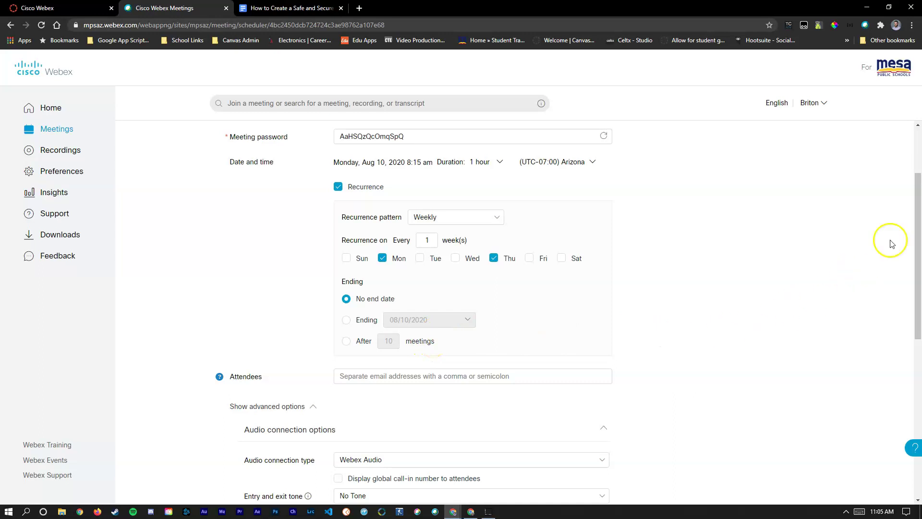
pyautogui.moveTo(918, 220); pyautogui.dragTo(917, 409)
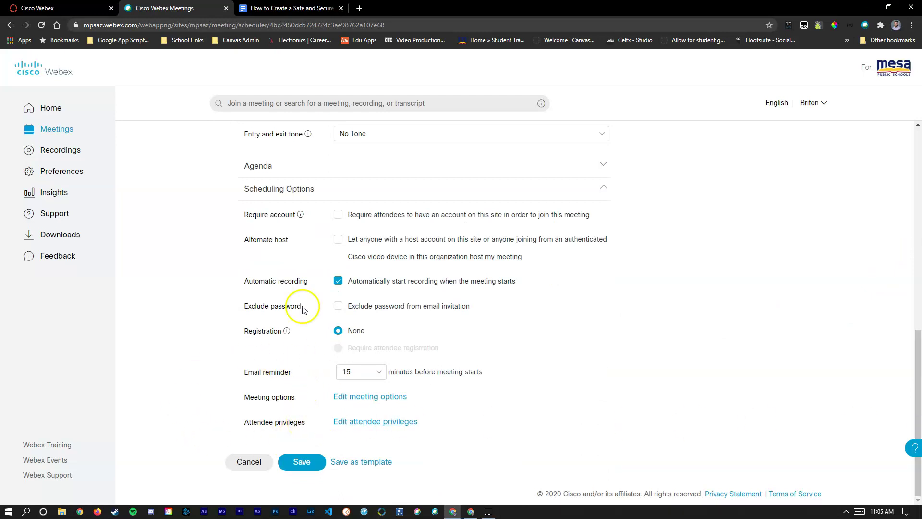
pyautogui.click(300, 214)
pyautogui.click(739, 307)
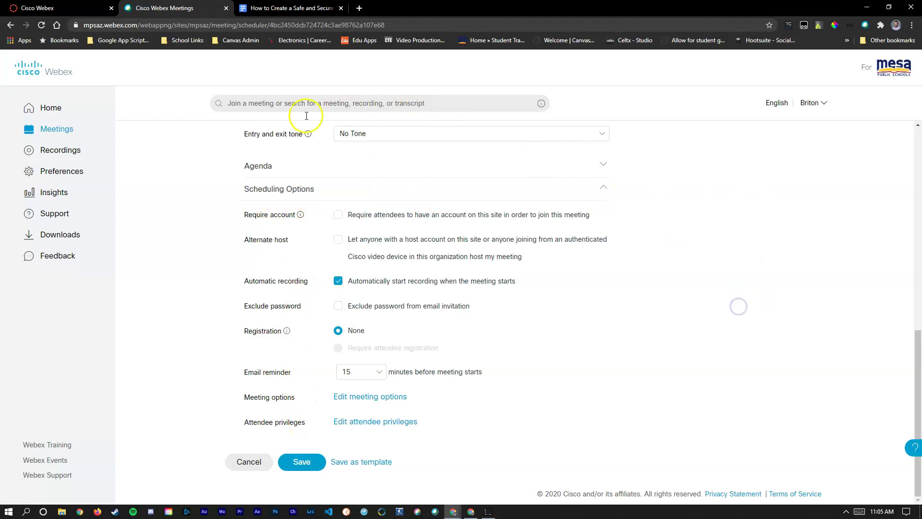